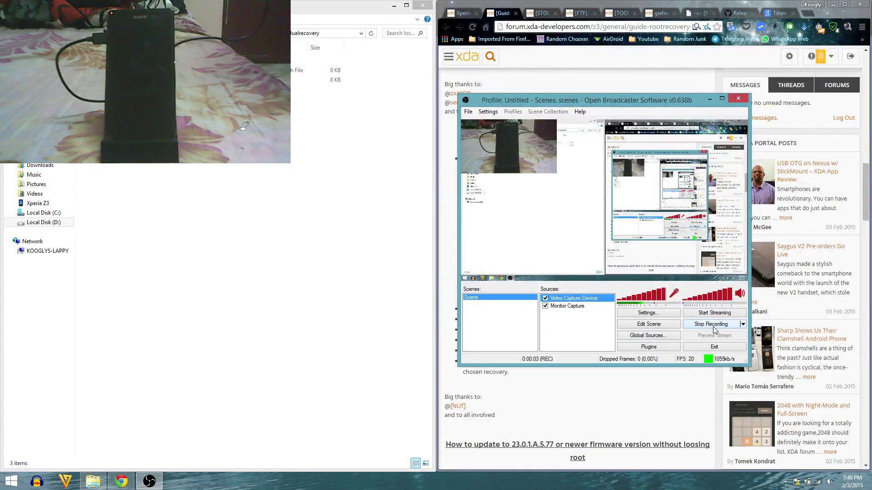
Clear the covering windows and bring the XDA forum browser to the front
{"action": "left_click", "coordinate": [712, 101]}
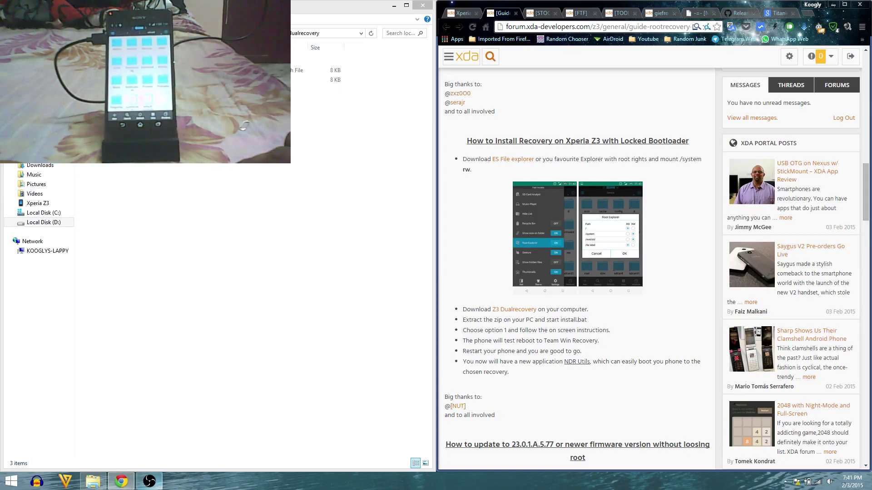
{"action": "left_click", "coordinate": [149, 482]}
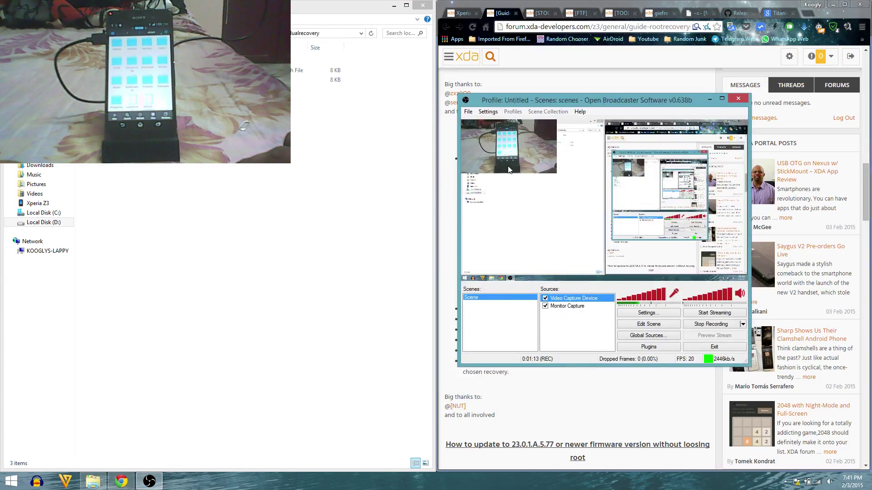
{"action": "left_click", "coordinate": [583, 68]}
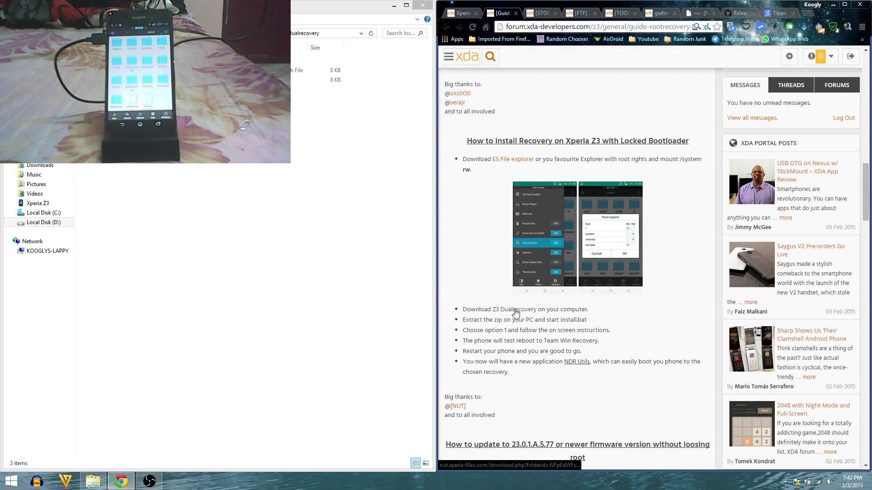
Browse the [STOCK], [FTF] and Flashtool threads, ending on NUT's xperia-files downloads page
{"action": "left_click", "coordinate": [538, 12]}
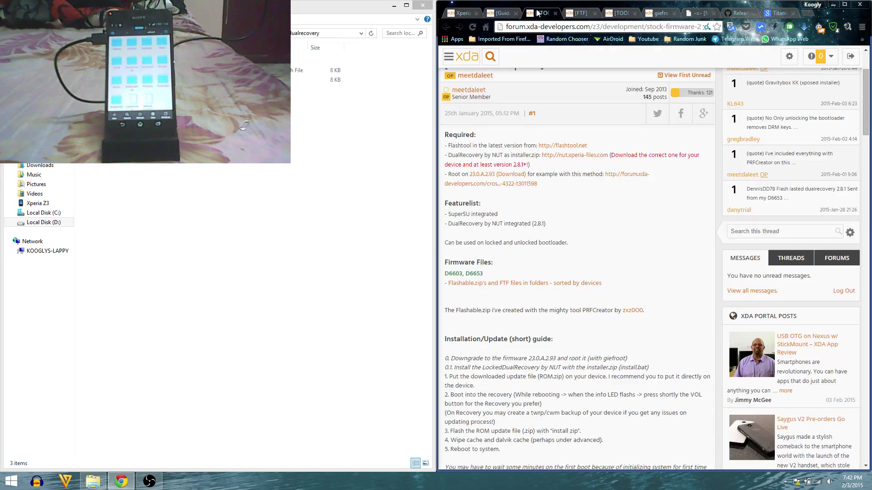
{"action": "left_click", "coordinate": [578, 12]}
{"action": "left_click", "coordinate": [612, 13]}
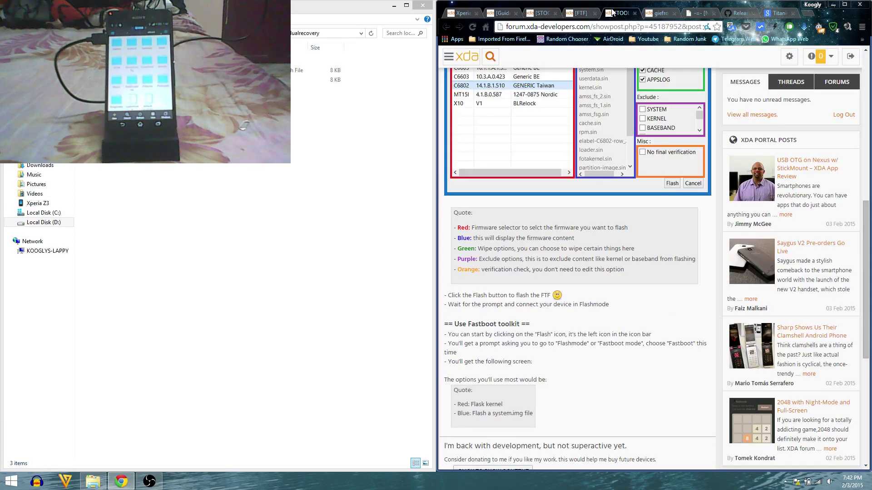
{"action": "scroll", "coordinate": [555, 167], "scroll_direction": "up", "scroll_amount": 3}
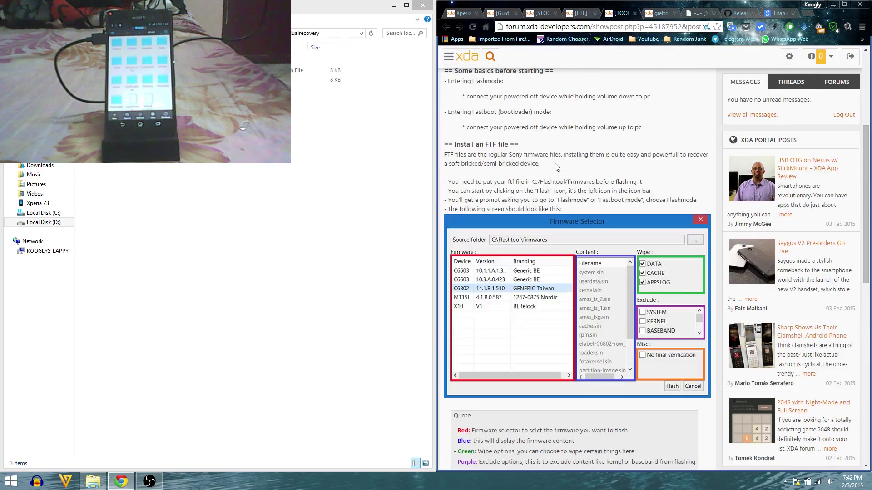
{"action": "left_click", "coordinate": [657, 13]}
{"action": "left_click", "coordinate": [703, 12]}
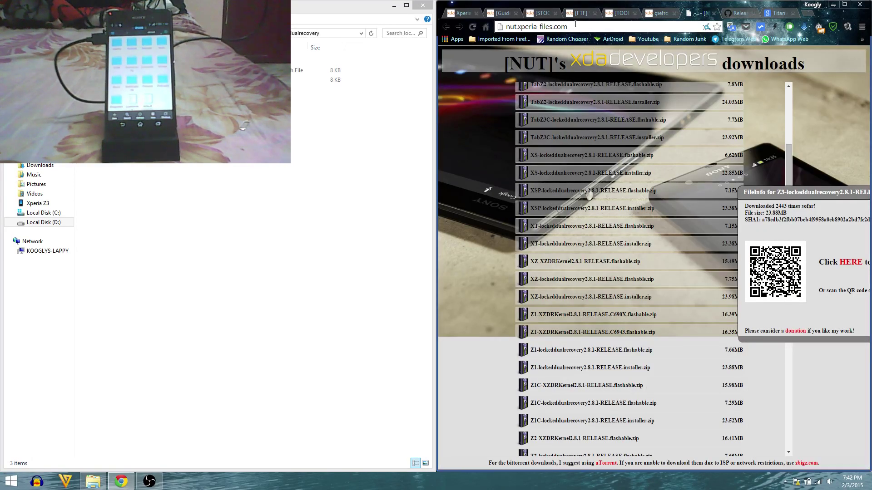
Maximize the browser and dismiss the FileInfo popup on NUT's downloads page
{"action": "left_click", "coordinate": [547, 26]}
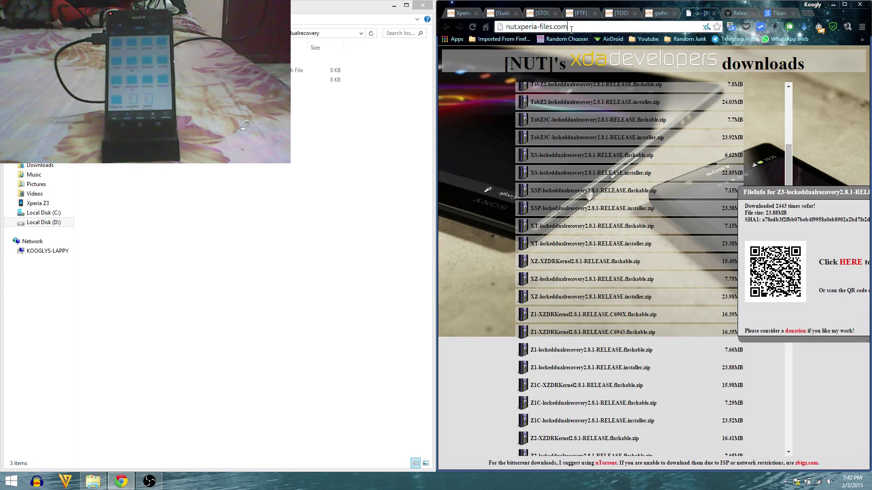
{"action": "scroll", "coordinate": [613, 123], "scroll_direction": "down", "scroll_amount": 3}
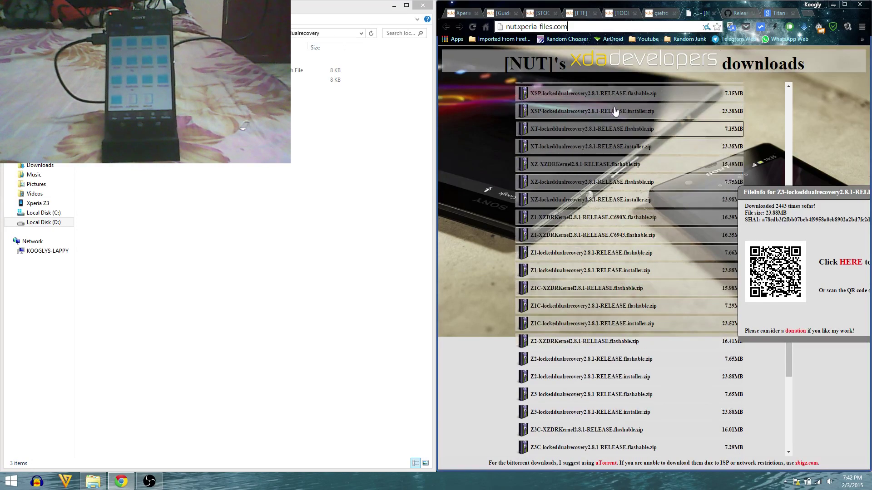
{"action": "left_click", "coordinate": [843, 5]}
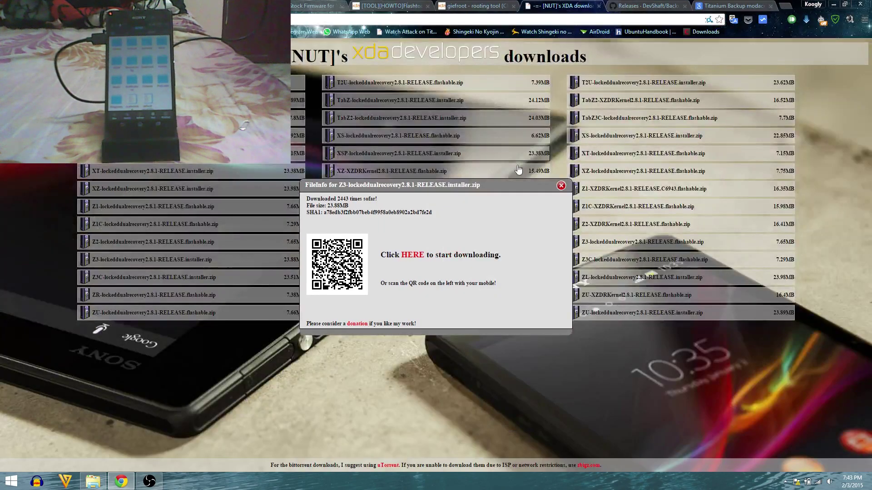
{"action": "left_click", "coordinate": [561, 186]}
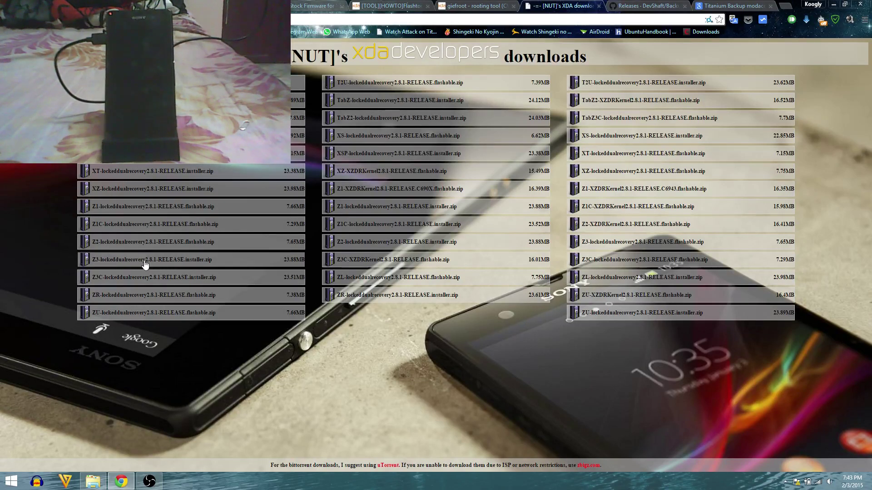
View and close the Z3 installer.zip file info, then snap the browser to the right half
{"action": "left_click", "coordinate": [202, 265]}
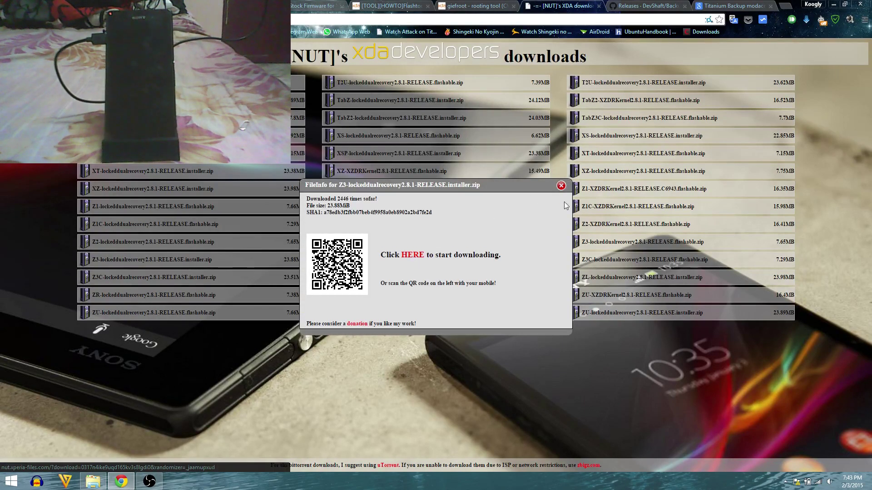
{"action": "left_click", "coordinate": [561, 186]}
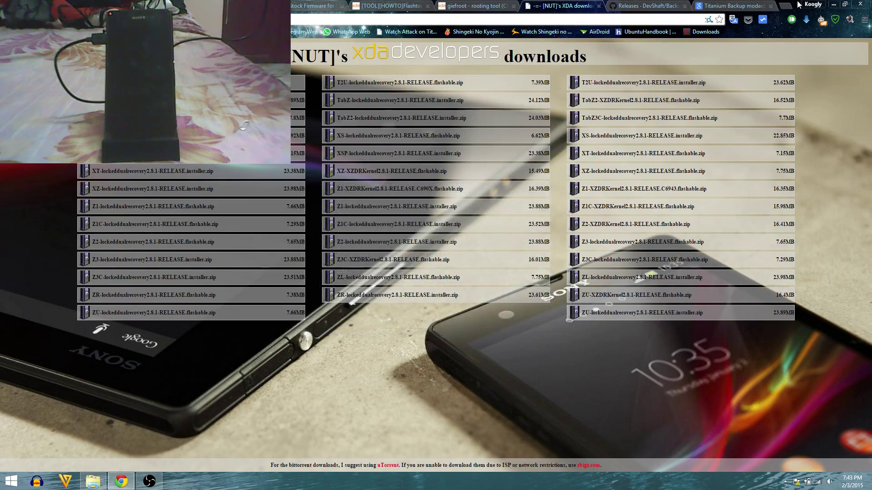
{"action": "left_click_drag", "start_coordinate": [795, 4], "coordinate": [871, 204]}
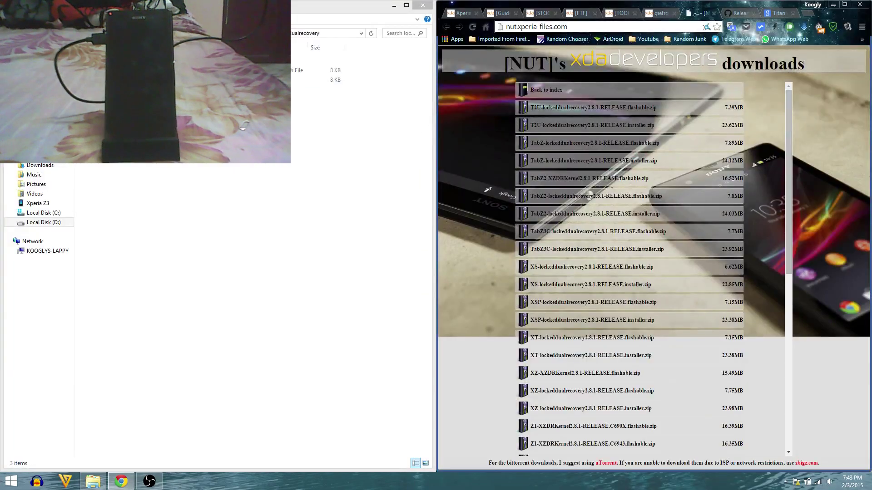
Open the installer_2 and dualrecovery folders, then show the Z3 recovery Guide tab
{"action": "double_click", "coordinate": [313, 70]}
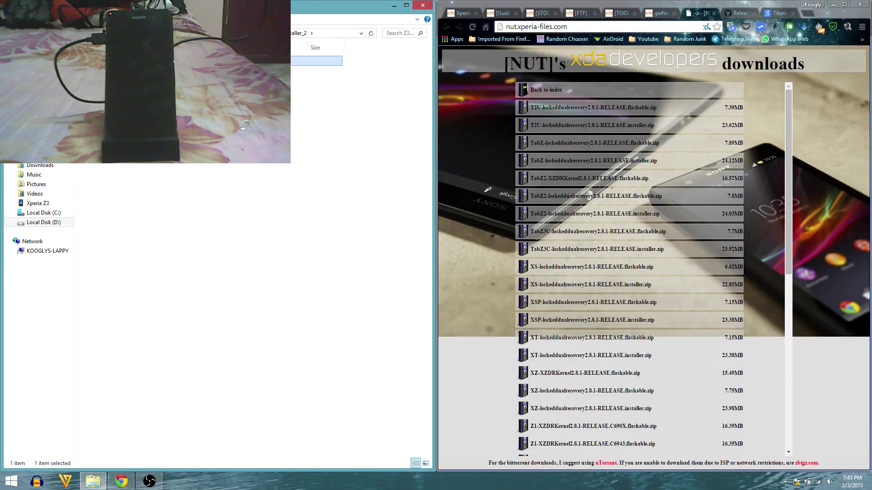
{"action": "double_click", "coordinate": [313, 60]}
{"action": "key", "text": "Up"}
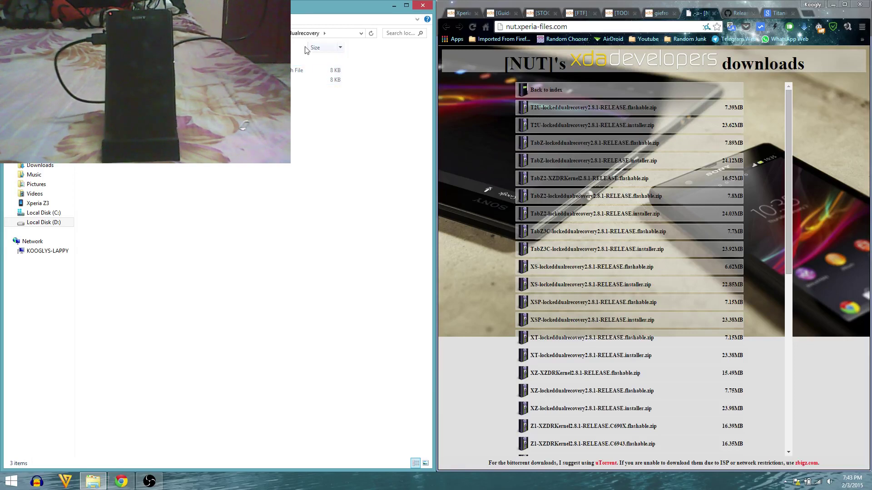
{"action": "left_click", "coordinate": [504, 13]}
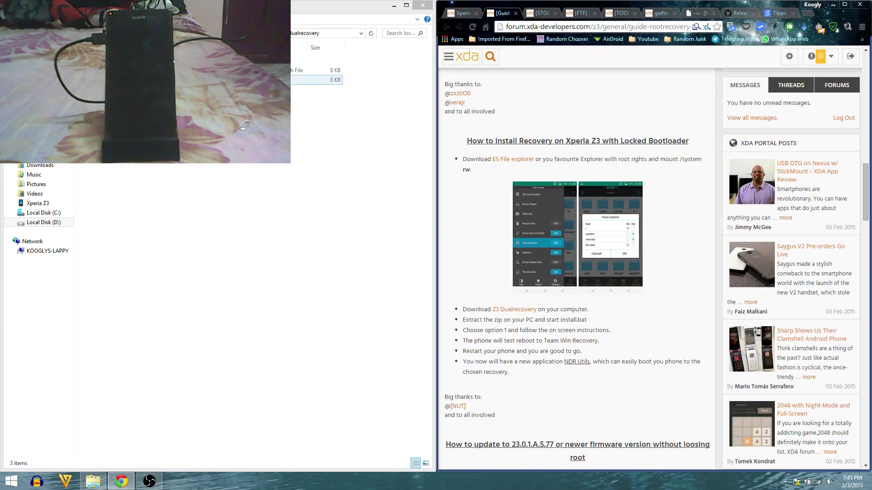
Run install.bat and continue in the console after granting SuperSU root access
{"action": "double_click", "coordinate": [314, 70]}
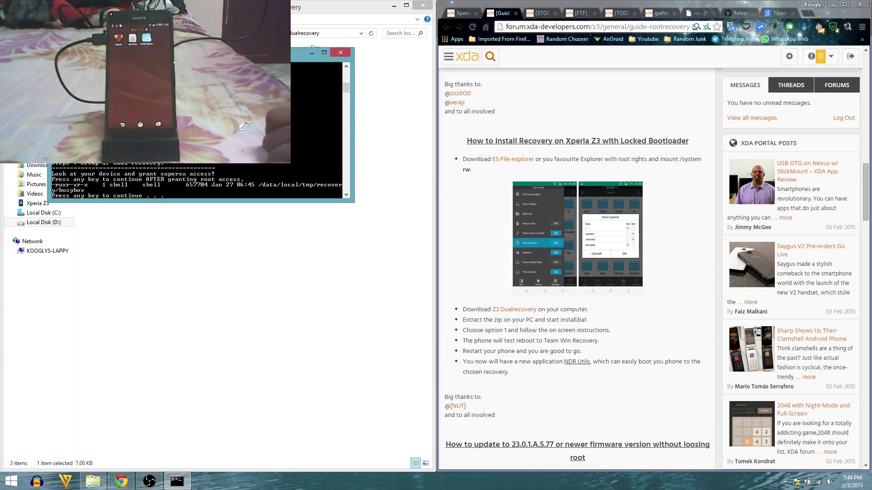
{"action": "key", "text": "Return"}
{"action": "key", "text": "Return"}
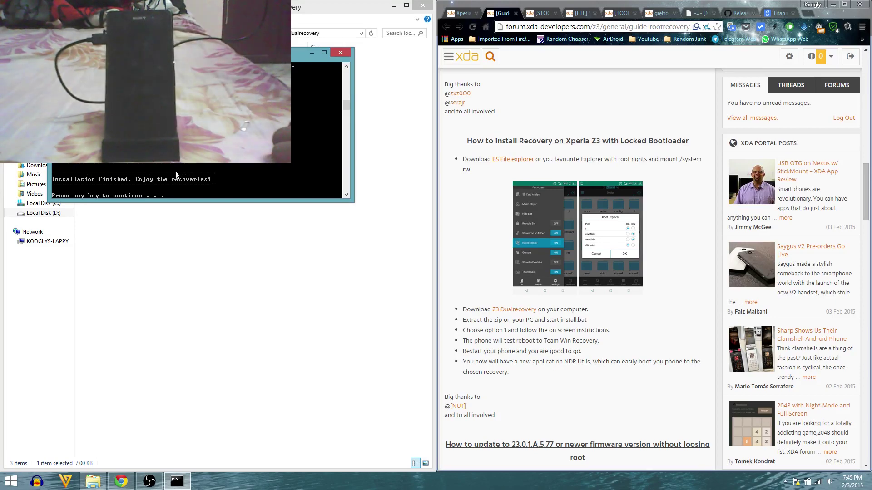
Close the finished installer console, deselect Explorer's files and bring OBS forward
{"action": "left_click", "coordinate": [539, 348]}
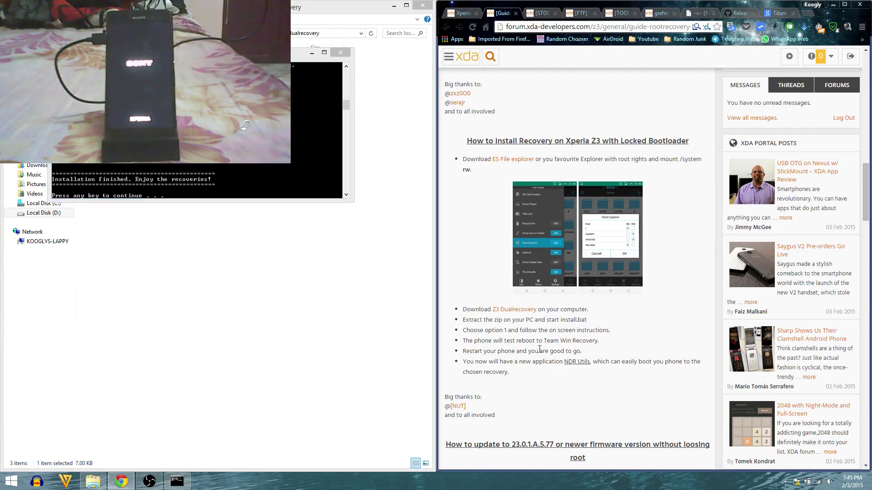
{"action": "key", "text": "Return"}
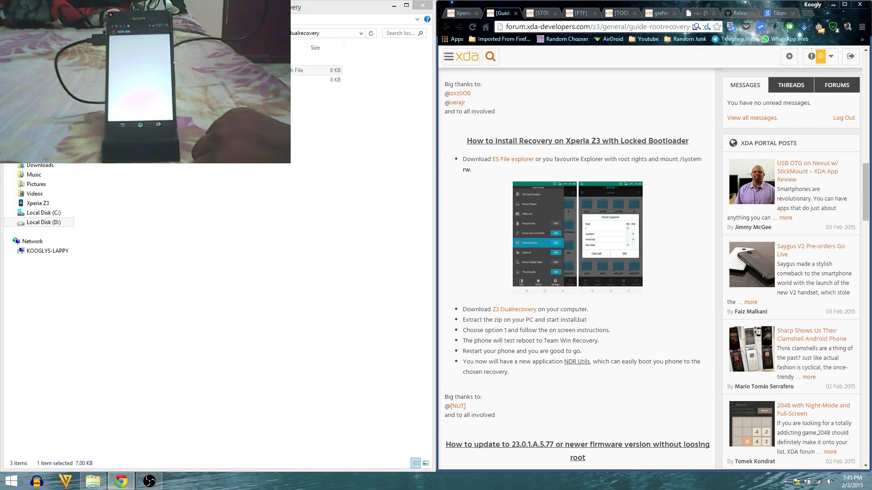
{"action": "left_click", "coordinate": [247, 194]}
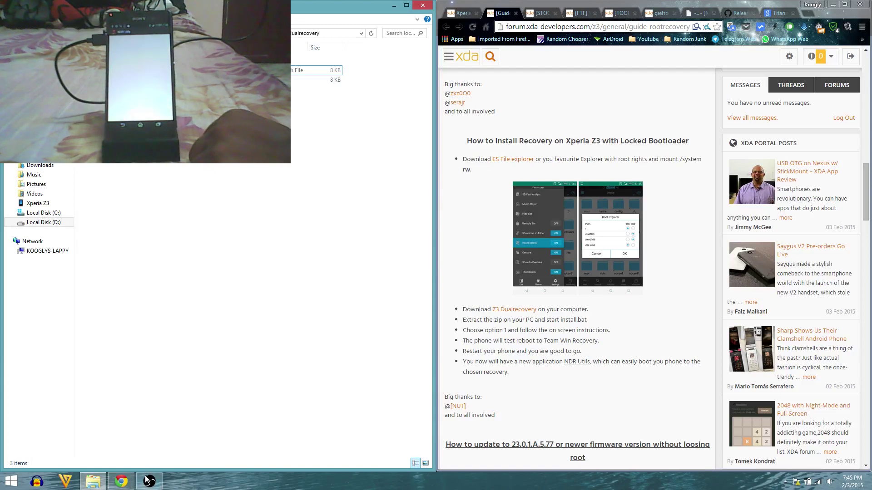
{"action": "mouse_move", "coordinate": [149, 481]}
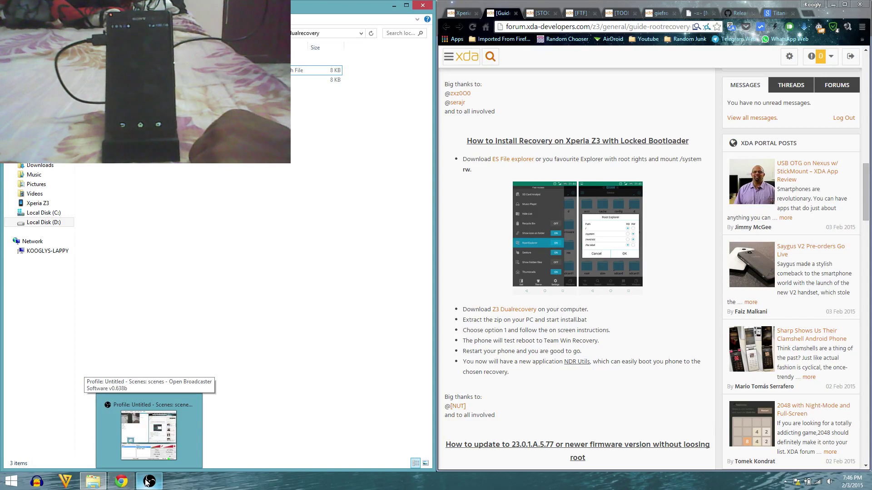
{"action": "left_click", "coordinate": [149, 482]}
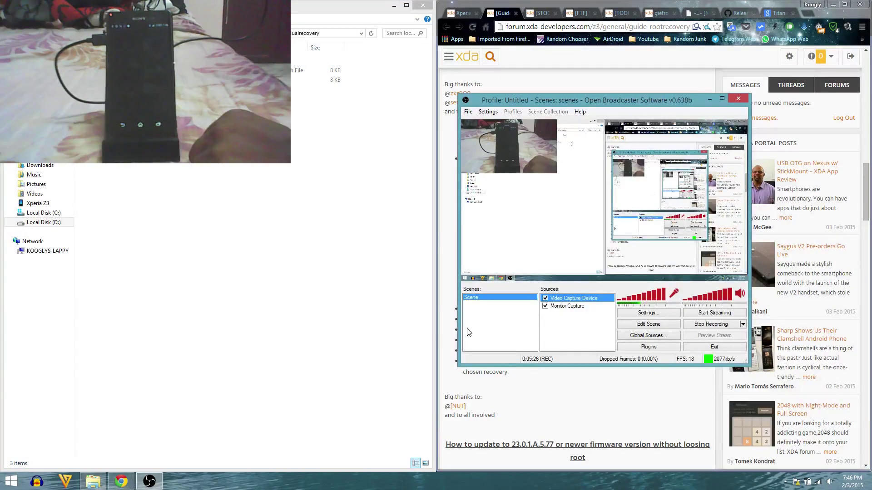